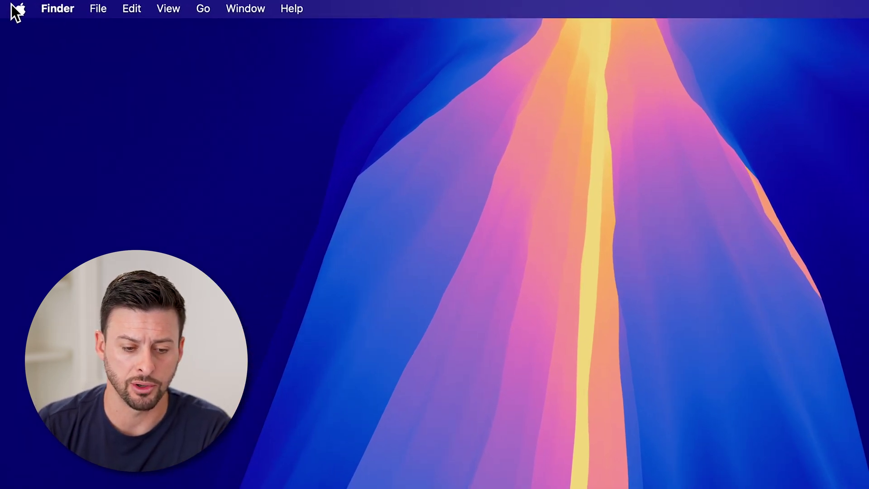
left_click(14, 7)
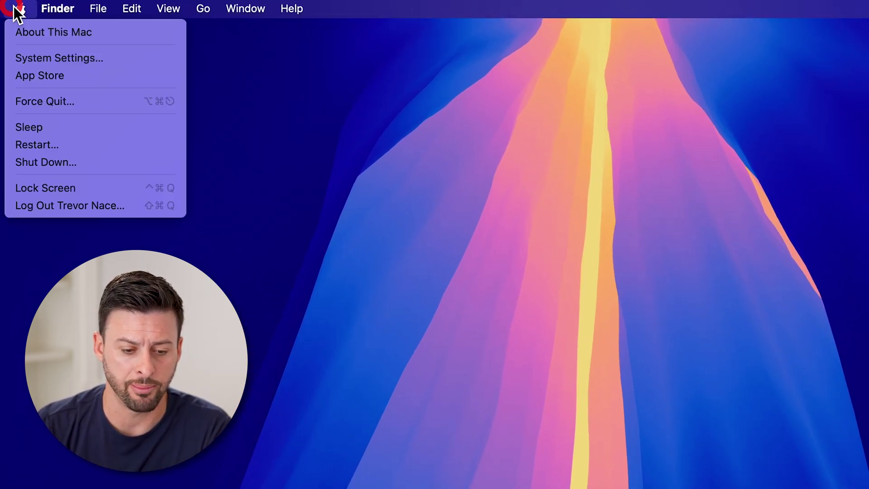
left_click(29, 77)
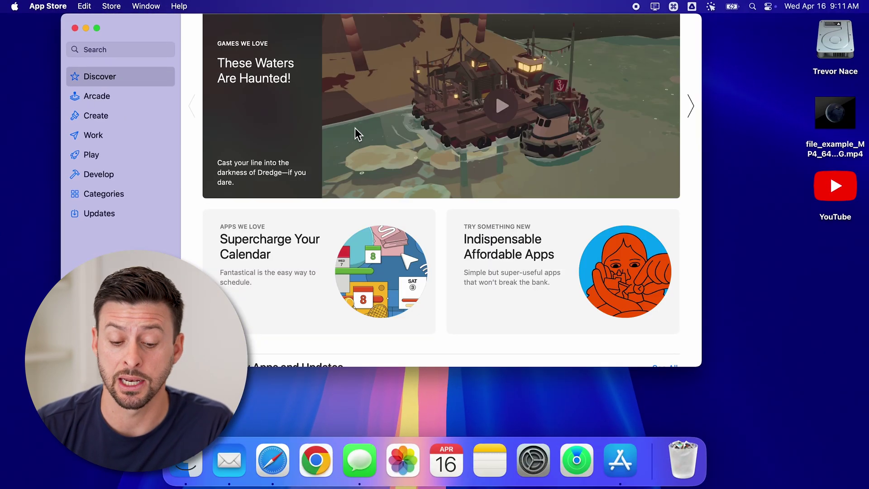
left_click(75, 29)
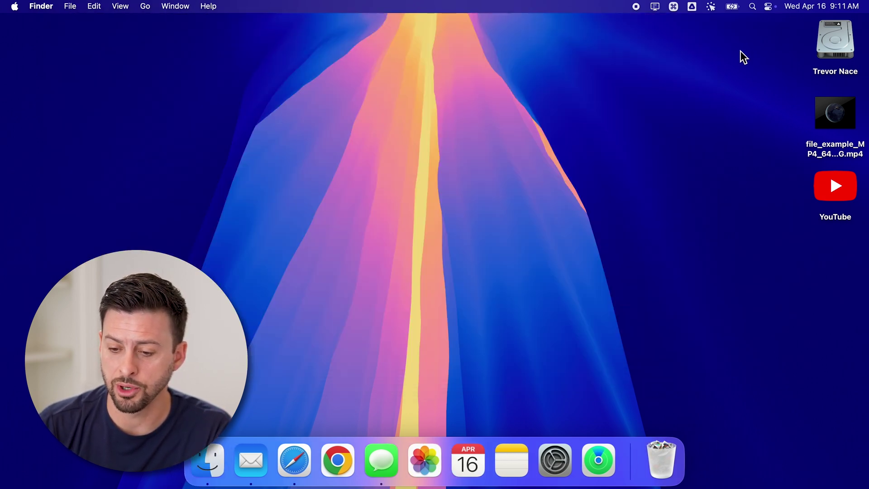
- Launch iMovie from a Spotlight search for 'imovie'
left_click(752, 7)
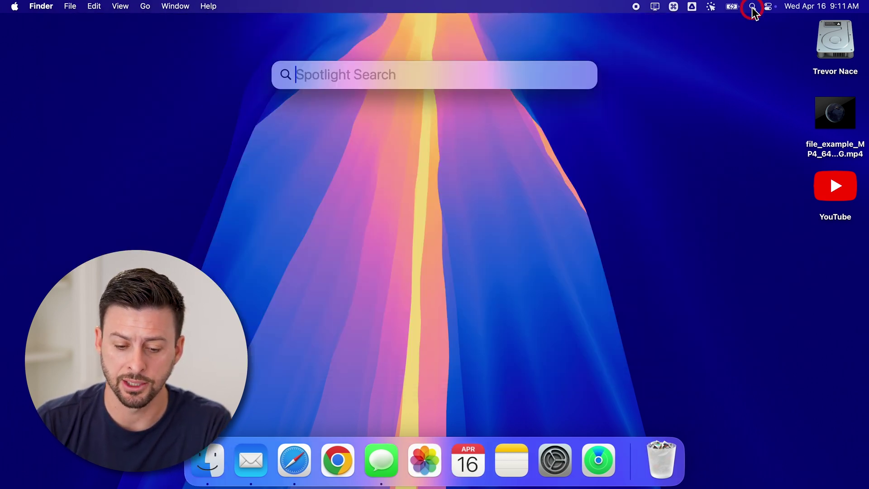
type("imovie")
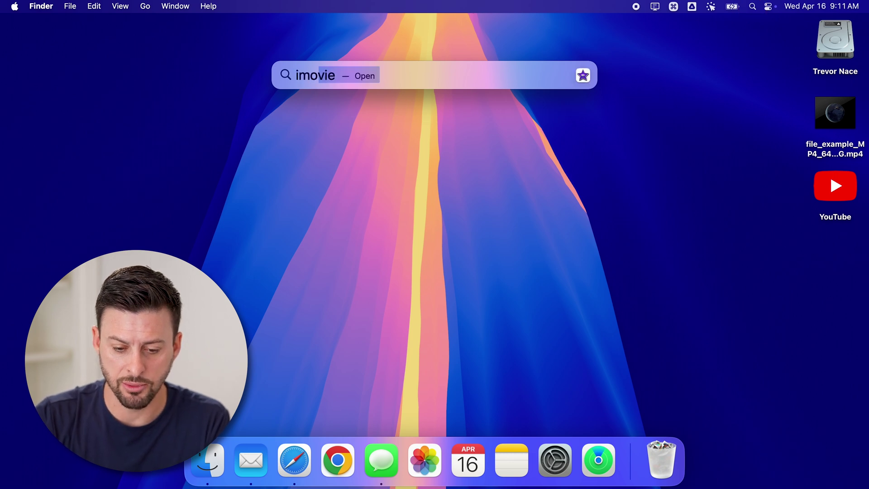
key("Return")
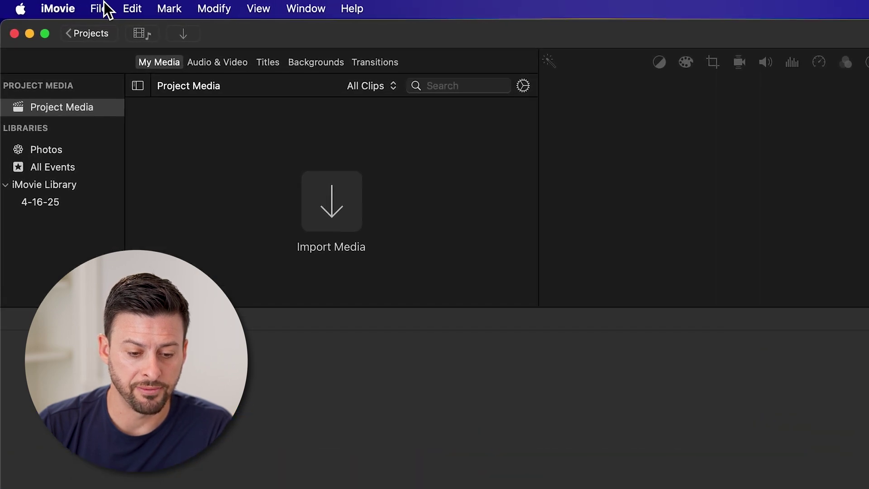
- Import the Desktop's Earth example MP4 via Import Media and select the imported clip
left_click(72, 5)
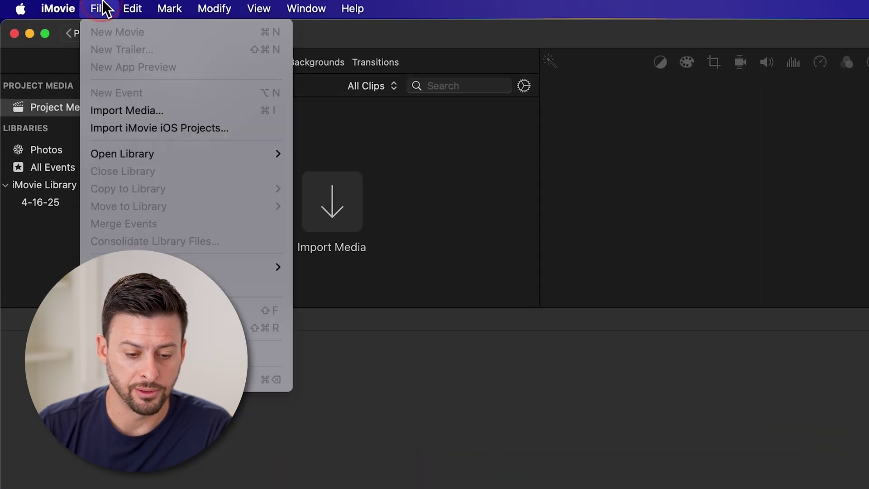
left_click(131, 109)
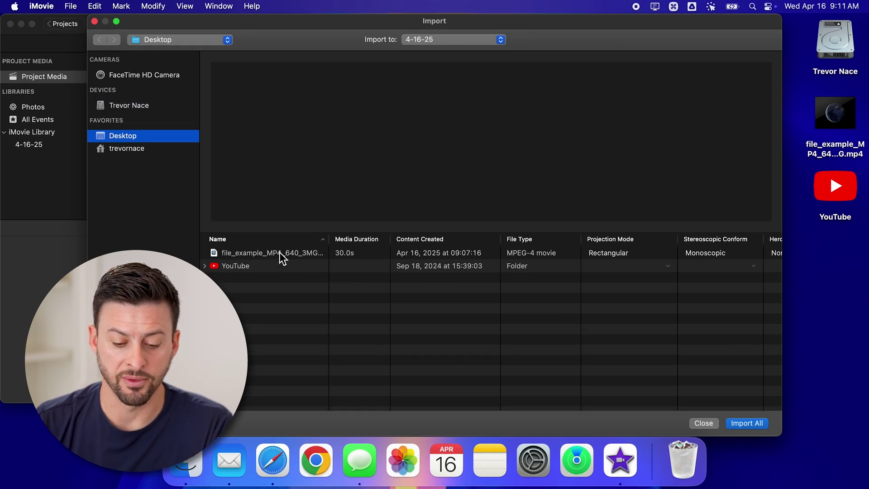
left_click(258, 255)
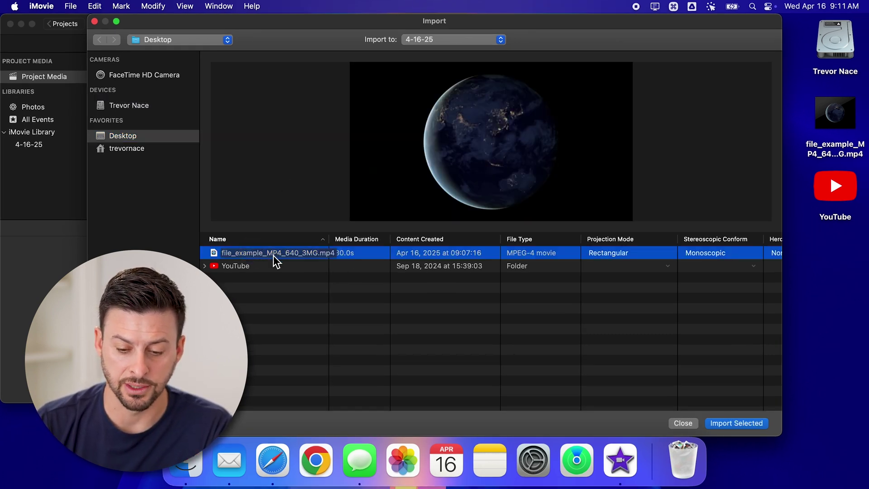
left_click(749, 425)
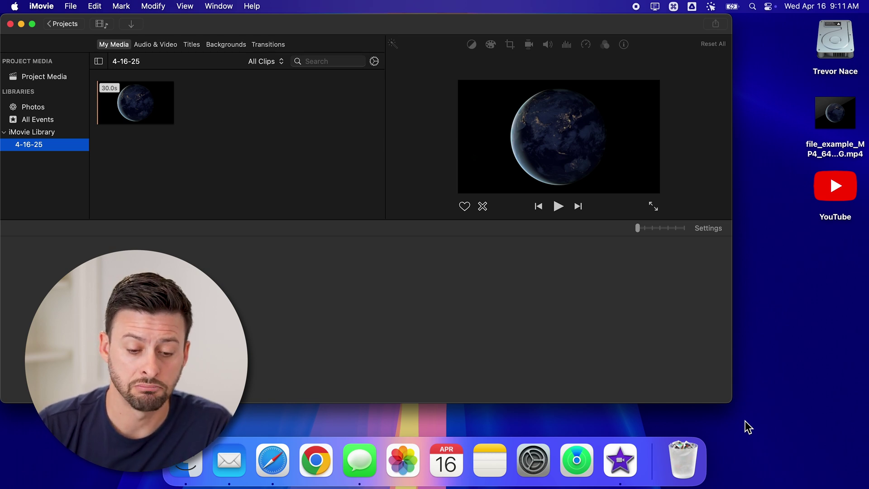
left_click(140, 113)
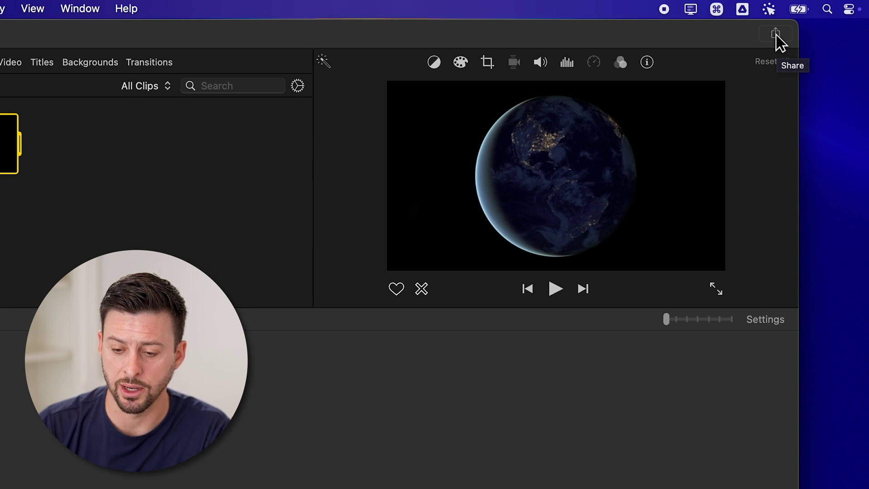
- Open Export File for the Earth clip from Share and select its current export name
left_click(776, 34)
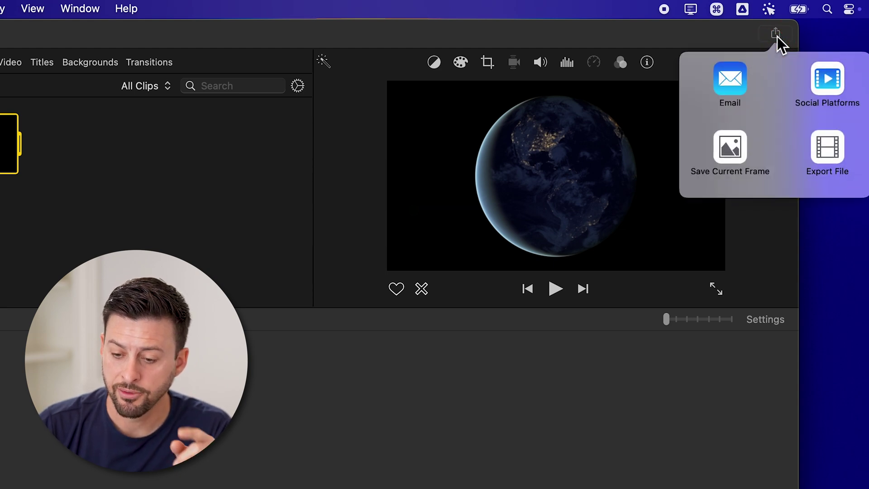
left_click(824, 147)
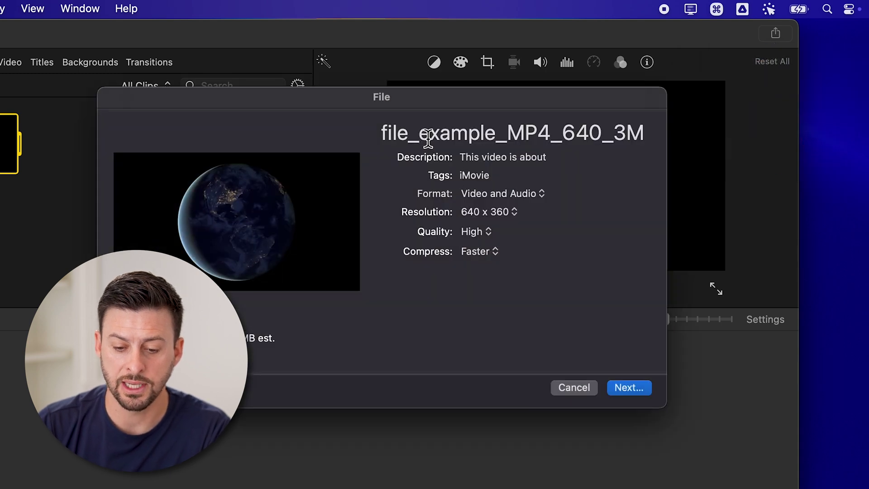
left_click(426, 134)
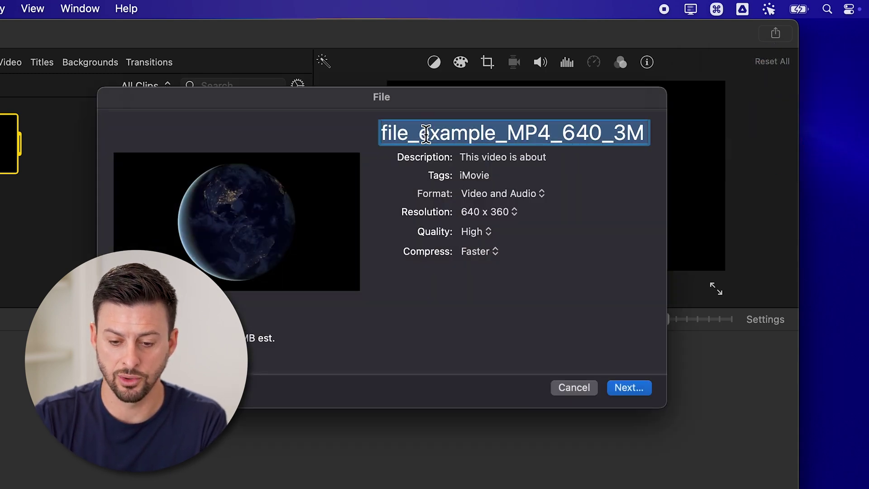
type("ext")
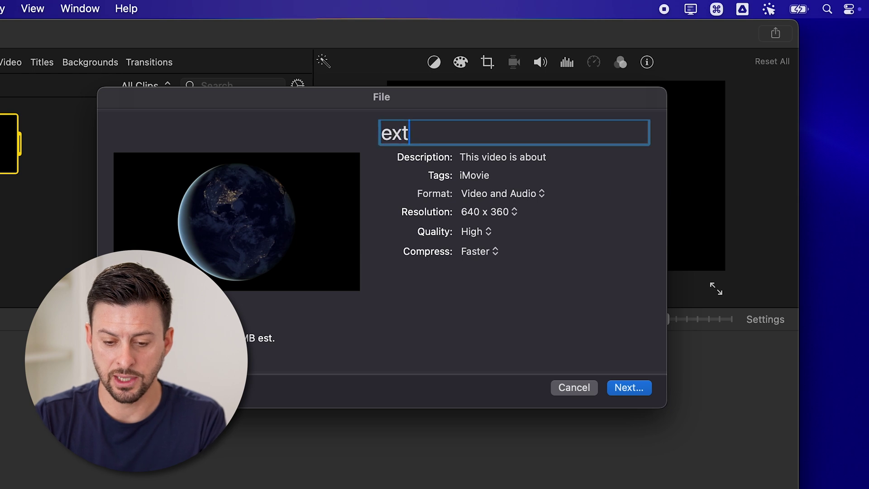
type("racted audio")
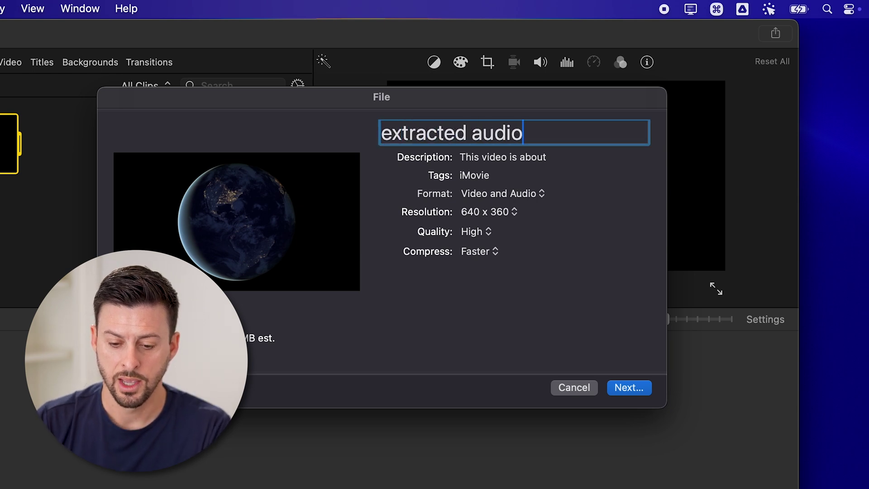
- Set the export format to Audio Only with MP3 as the file format
left_click(475, 196)
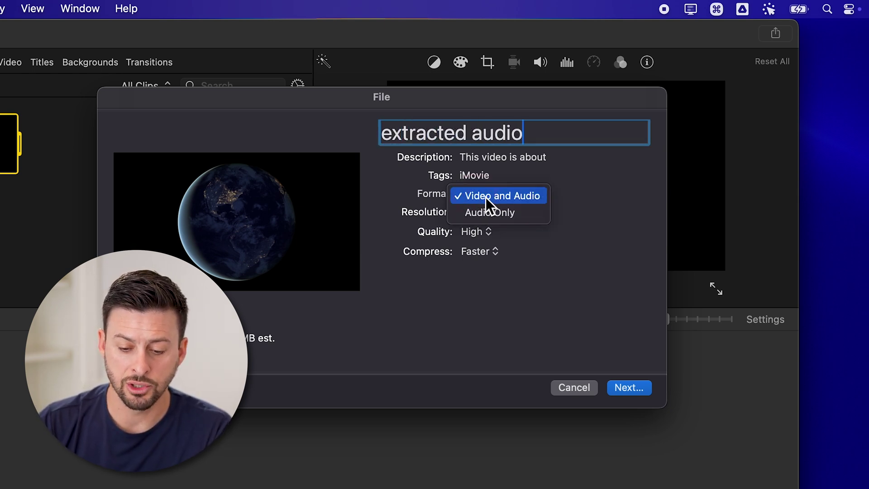
left_click(496, 212)
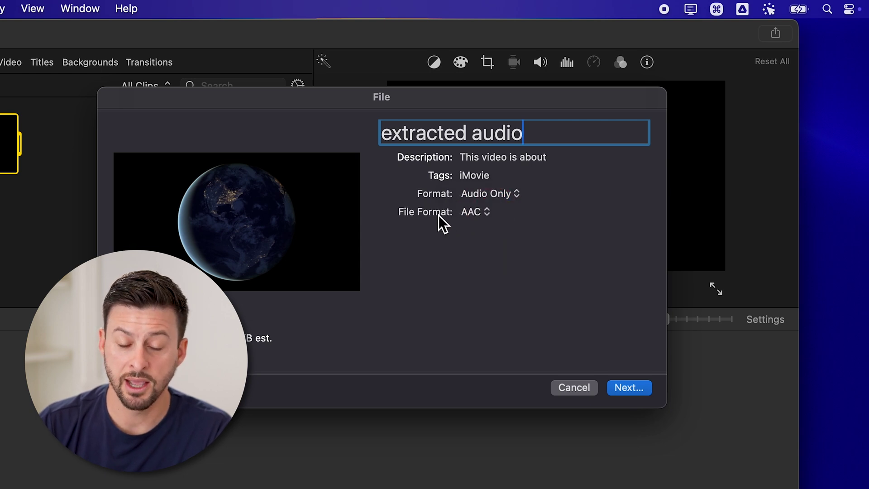
left_click(468, 212)
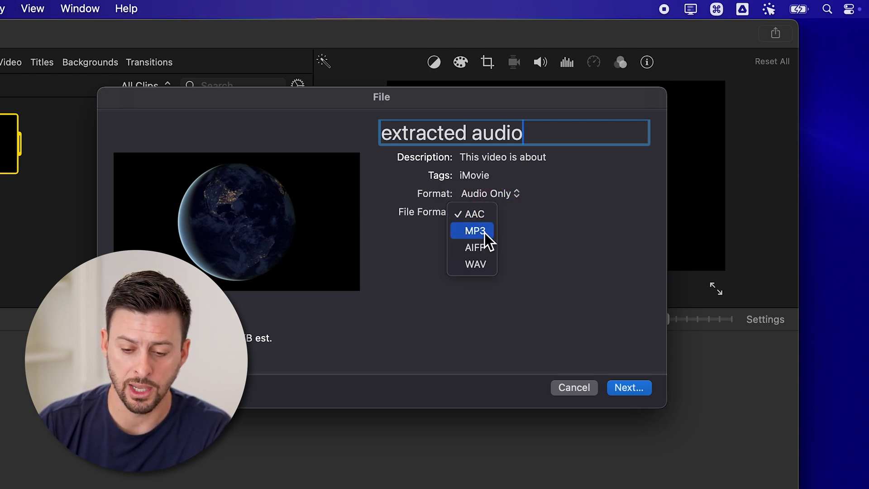
left_click(475, 230)
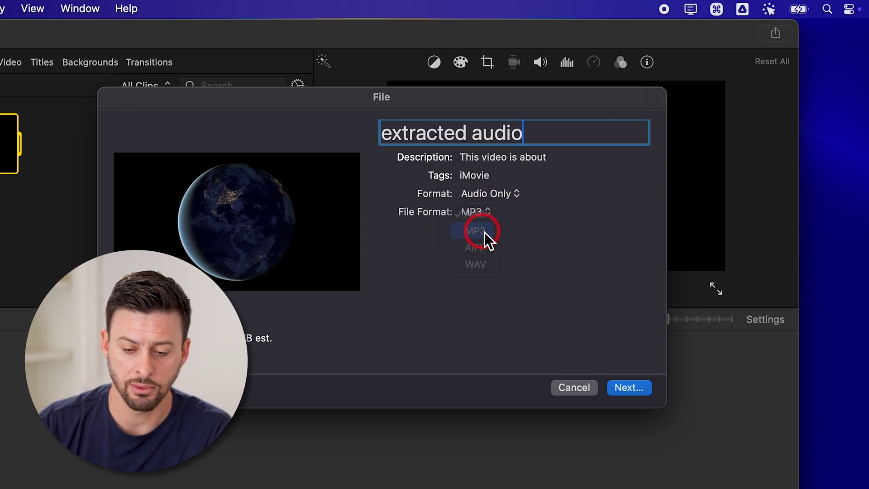
- Save the MP3 export as 'extracted audio' to the Desktop
left_click(628, 390)
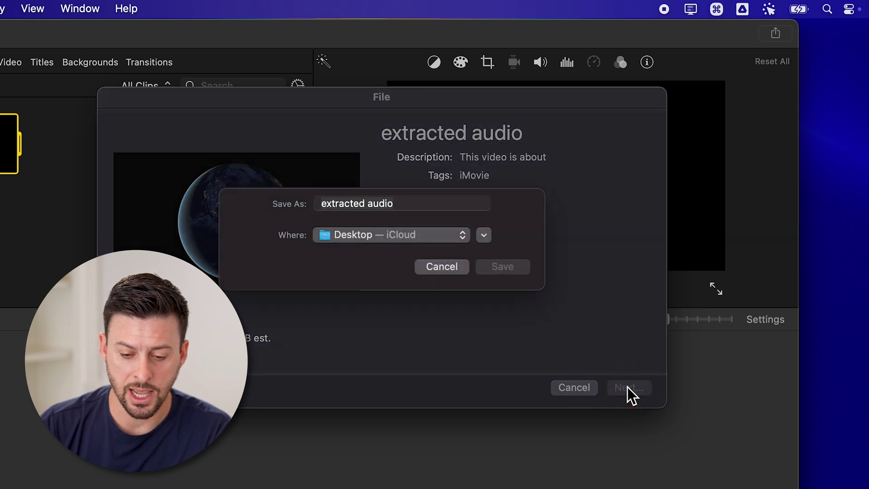
left_click(360, 248)
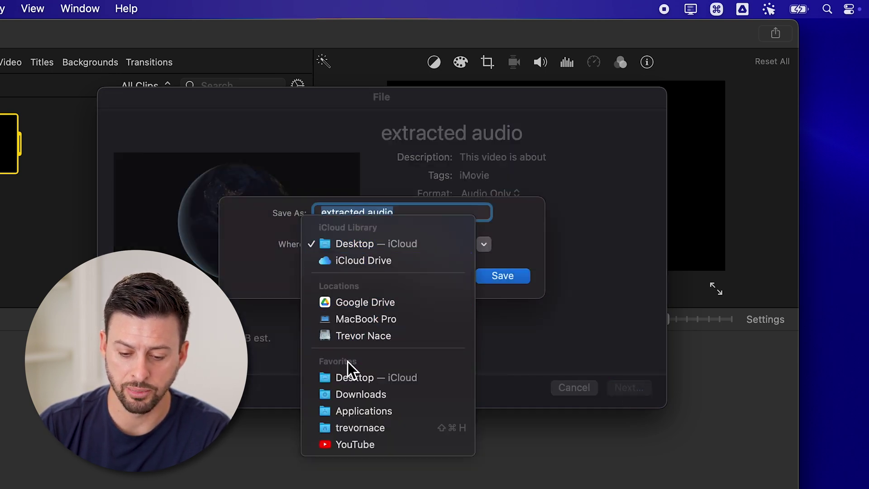
left_click(360, 377)
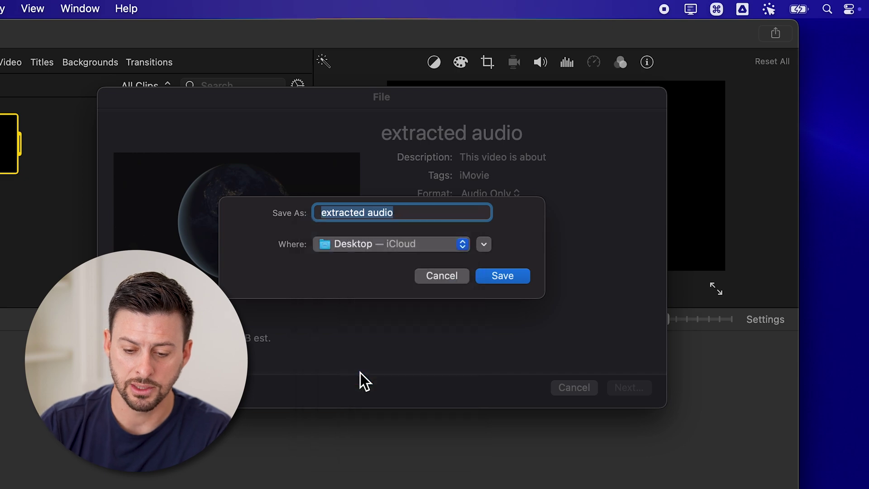
left_click(511, 275)
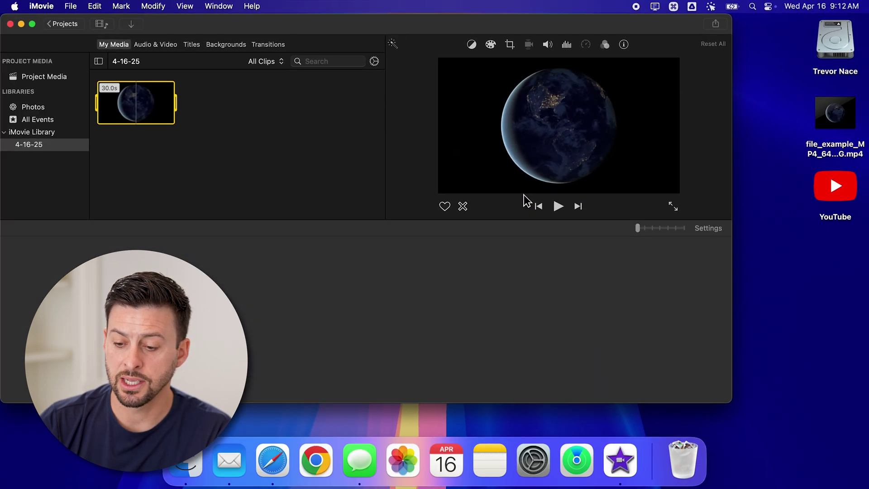